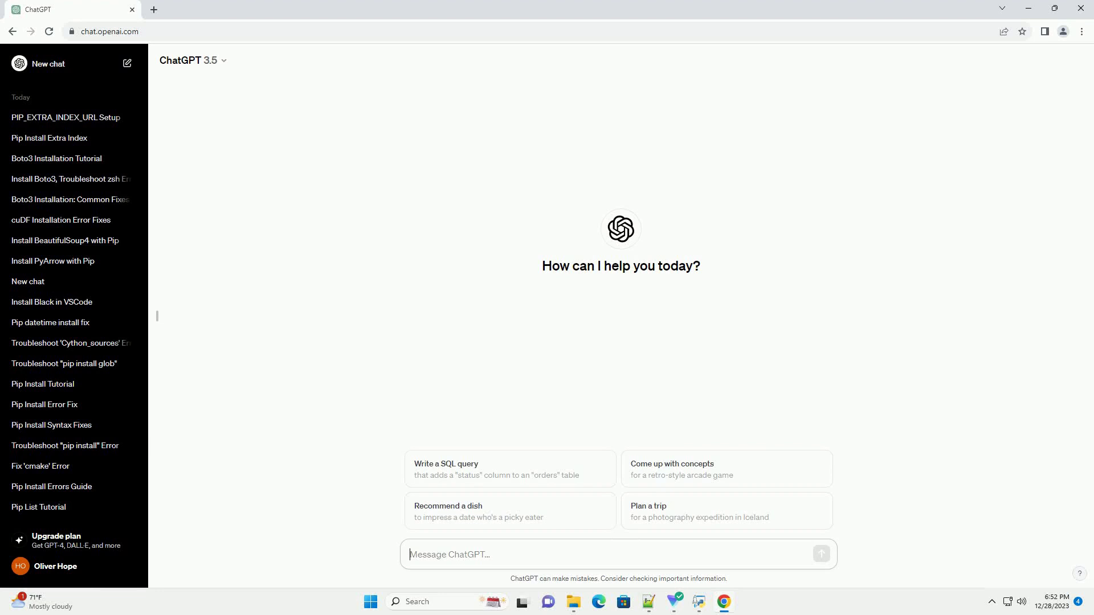
text(write an informative tutorial about pip install git+https error with code example)
Send ChatGPT the request for a tutorial on fixing pip install git+https errors
key(Return)
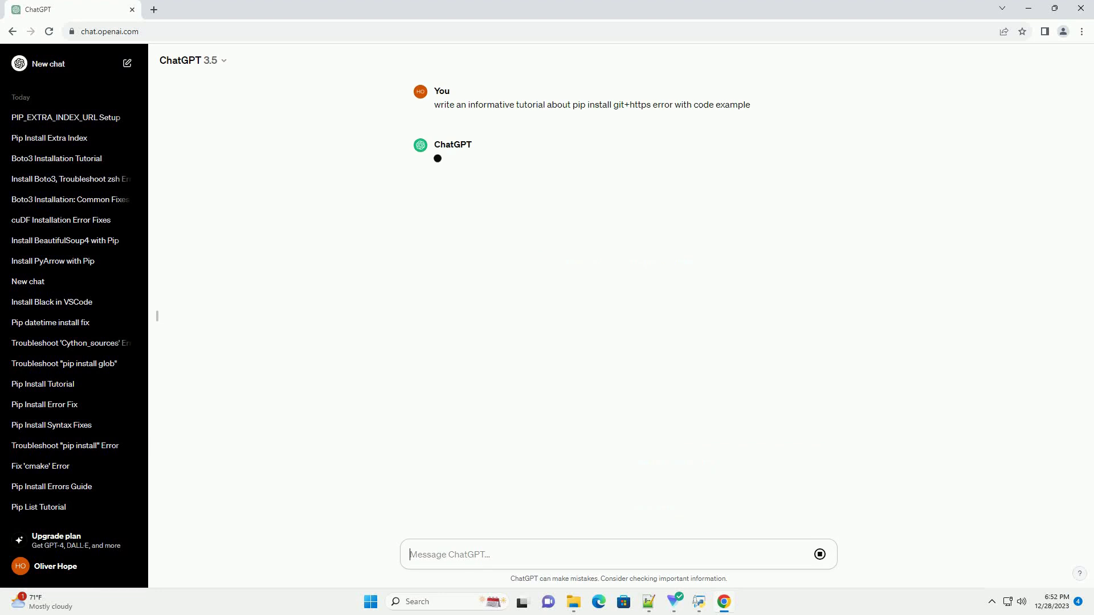